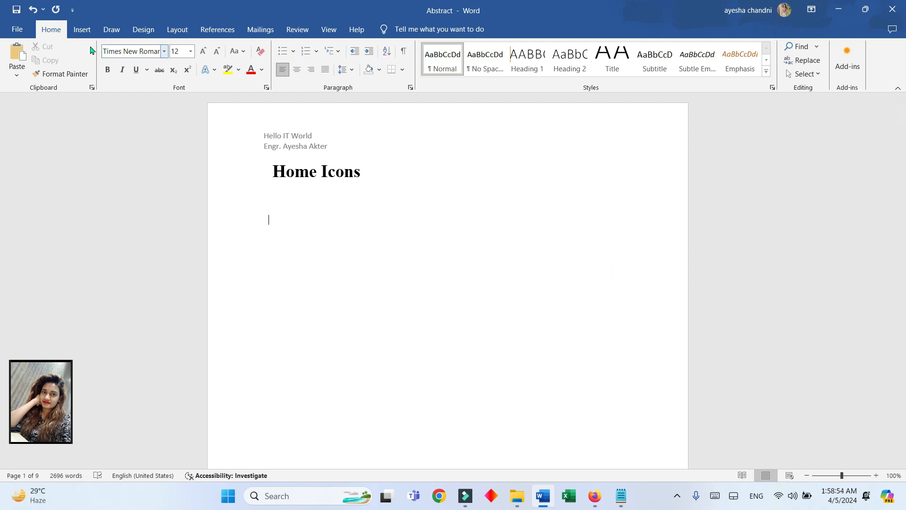
- From the Icons library's Home category, insert the bed, person-in-bed, sofa and floor lamp icons
{"action": "left_click", "coordinate": [82, 30]}
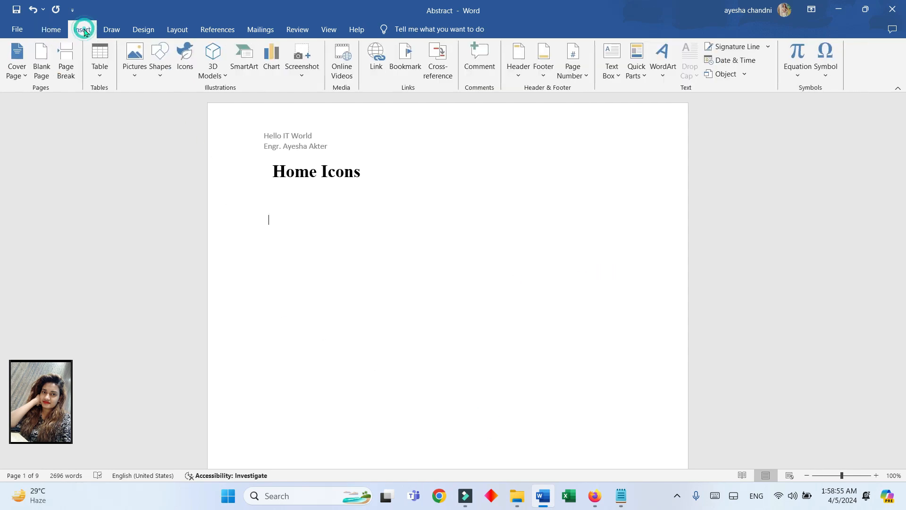
{"action": "left_click", "coordinate": [187, 71]}
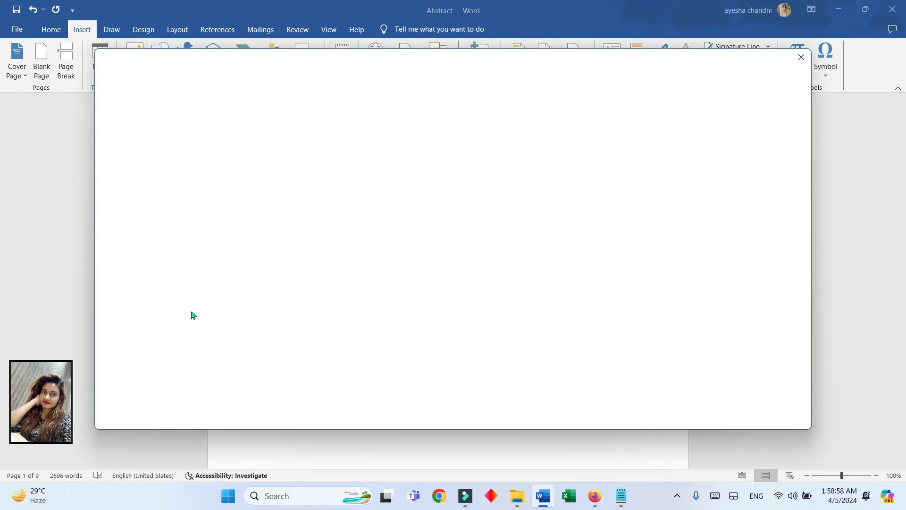
{"action": "scroll", "coordinate": [192, 306], "scroll_direction": "down", "scroll_amount": 5}
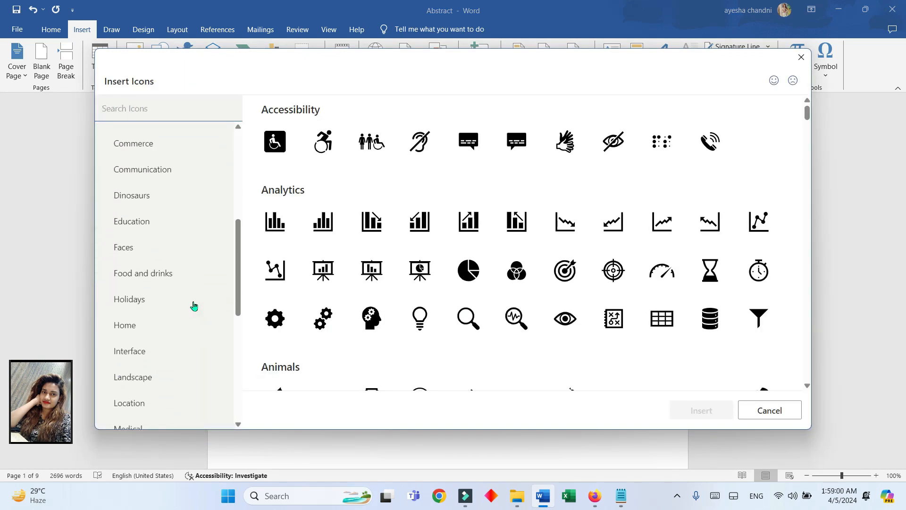
{"action": "scroll", "coordinate": [144, 337], "scroll_direction": "down", "scroll_amount": 3}
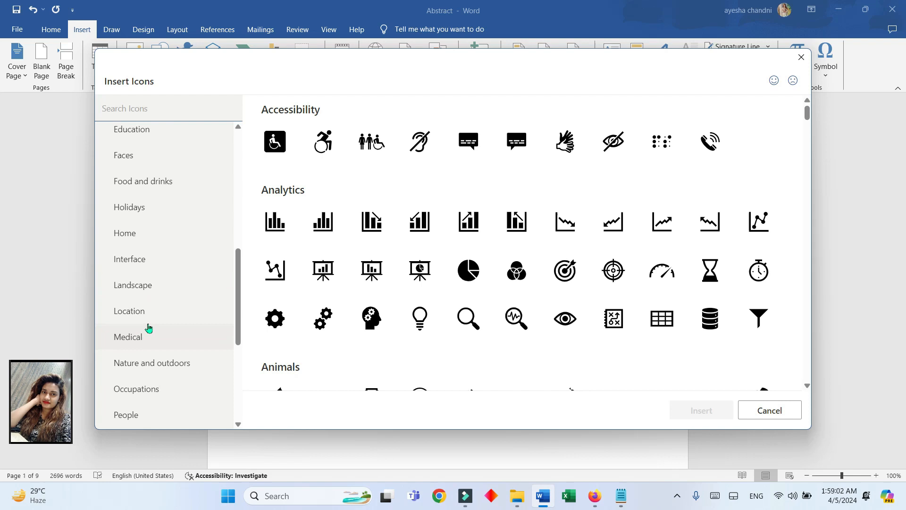
{"action": "left_click", "coordinate": [163, 236]}
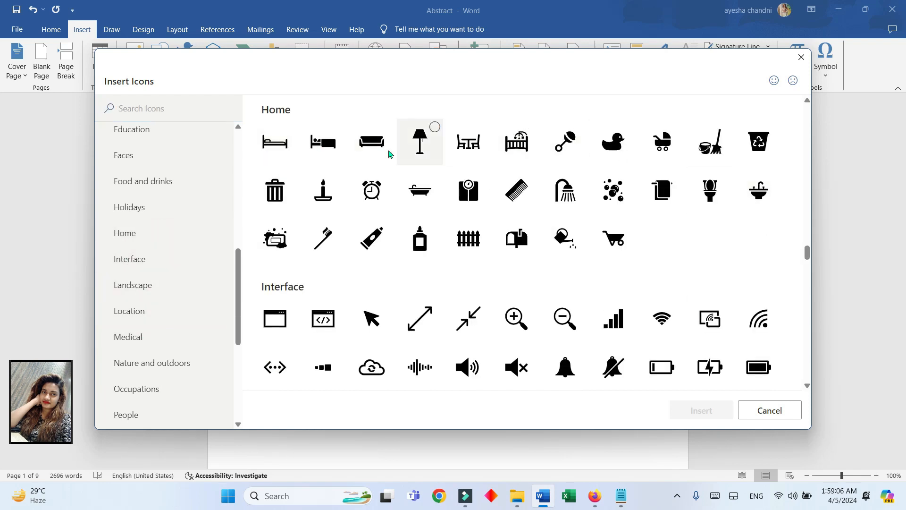
{"action": "left_click", "coordinate": [271, 145]}
{"action": "left_click", "coordinate": [318, 149]}
{"action": "left_click", "coordinate": [383, 143]}
{"action": "left_click", "coordinate": [434, 135]}
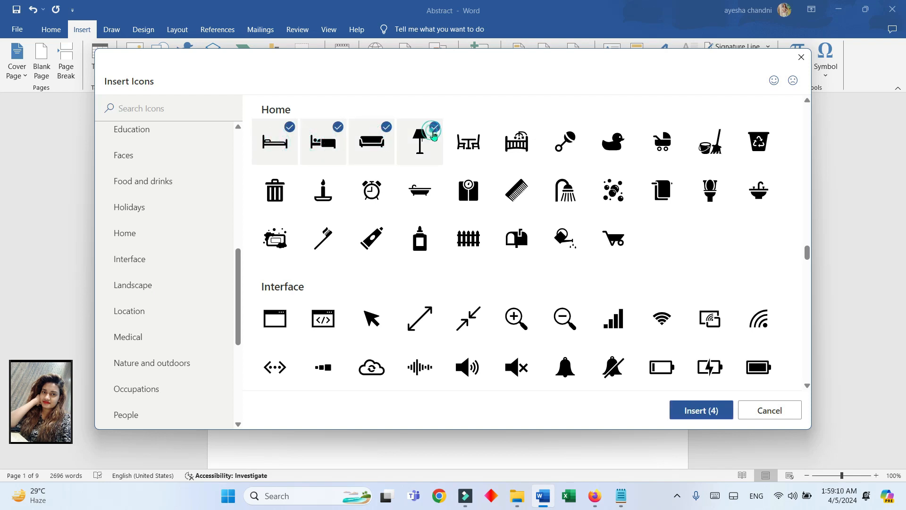
{"action": "left_click", "coordinate": [702, 411]}
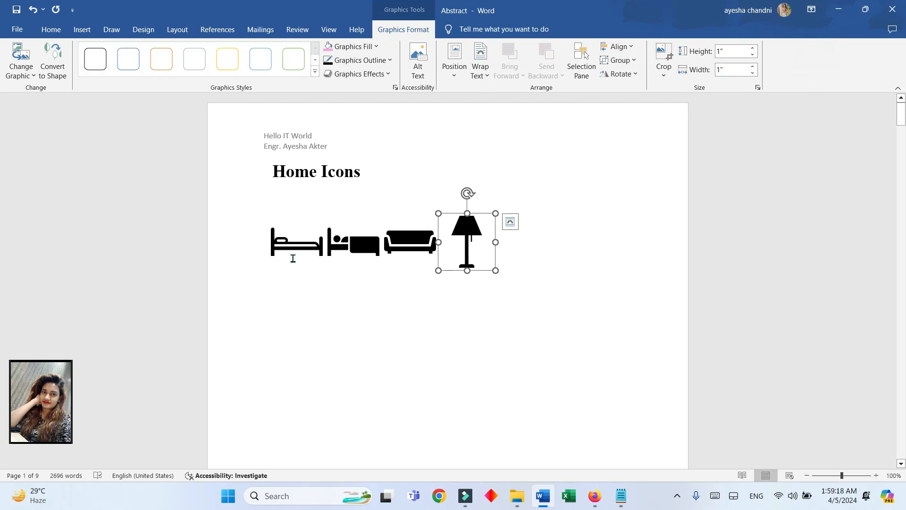
- Delete the person-in-bed, bed and floor lamp icons, then resize the sofa to 3.21" x 3.21"
{"action": "left_click", "coordinate": [364, 254]}
{"action": "key", "text": "Delete"}
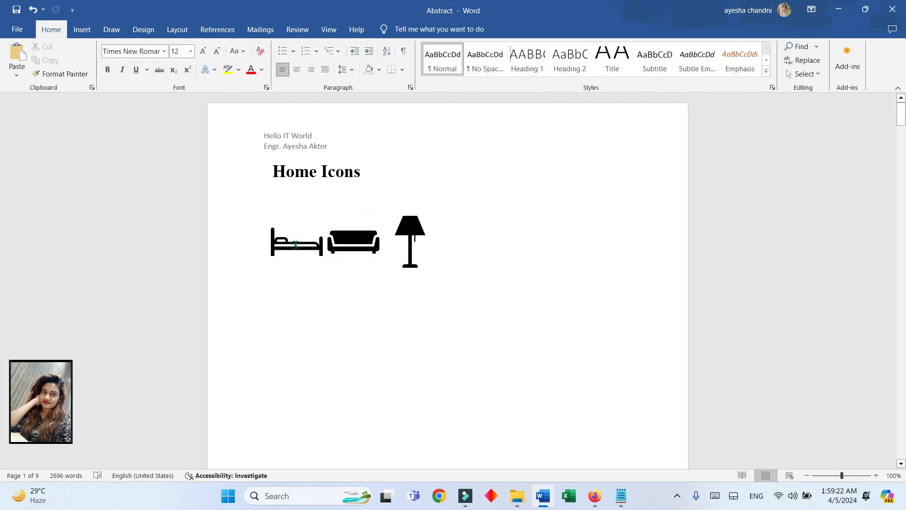
{"action": "left_click", "coordinate": [296, 249]}
{"action": "key", "text": "Delete"}
{"action": "left_click", "coordinate": [349, 246]}
{"action": "key", "text": "Delete"}
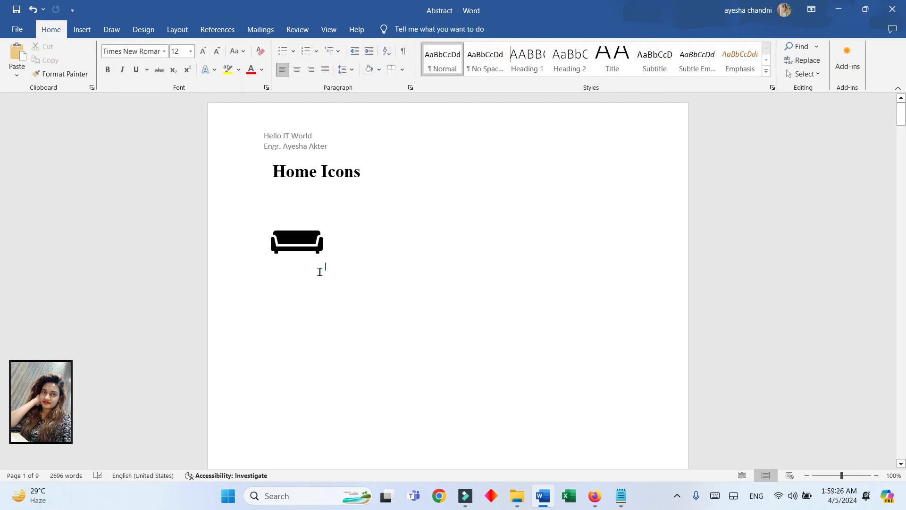
{"action": "left_click", "coordinate": [309, 246]}
{"action": "left_click_drag", "start_coordinate": [327, 271], "coordinate": [451, 395]}
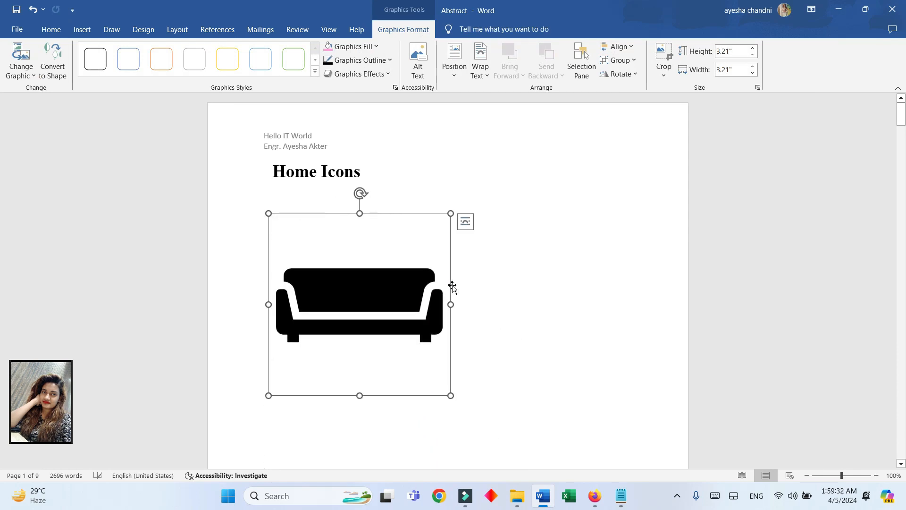
- Set the sofa's text wrapping to Behind Text and nudge it up toward the heading
{"action": "left_click", "coordinate": [465, 222]}
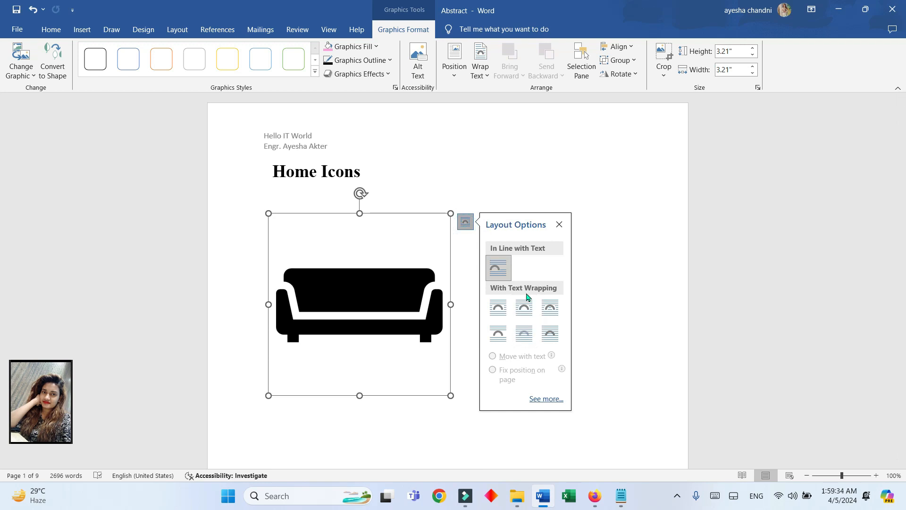
{"action": "left_click", "coordinate": [524, 333]}
{"action": "mouse_move", "coordinate": [433, 212]}
{"action": "left_mouse_down"}
{"action": "mouse_move", "coordinate": [386, 77]}
{"action": "mouse_move", "coordinate": [283, 126]}
{"action": "mouse_move", "coordinate": [436, 229]}
{"action": "left_mouse_up"}
{"action": "left_click", "coordinate": [351, 261]}
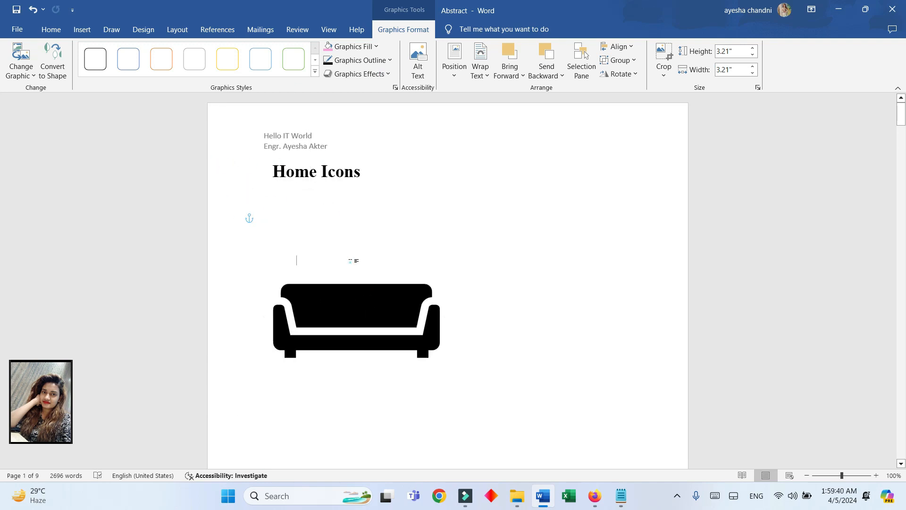
- Undo the stray typing and position the sofa directly beneath the Home Icons heading
{"action": "type", "text": "dctyurycrfhdfbxvb"}
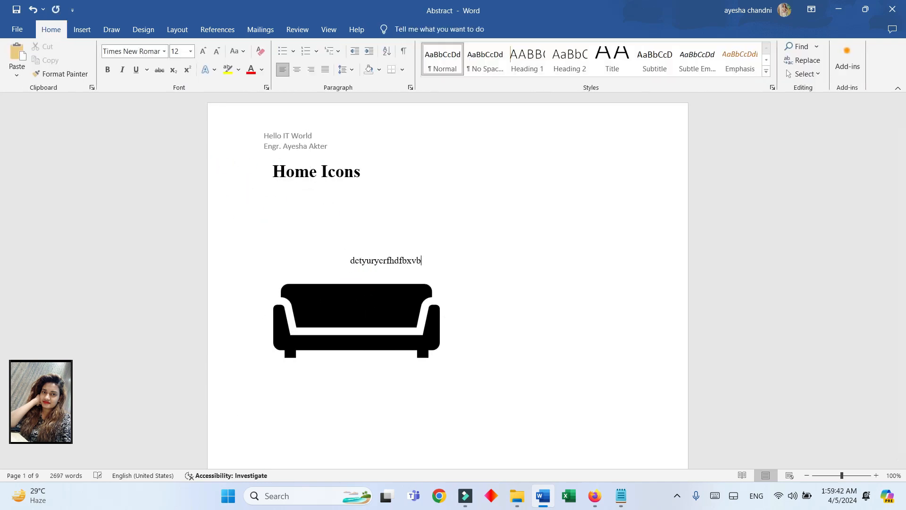
{"action": "left_click", "coordinate": [381, 319]}
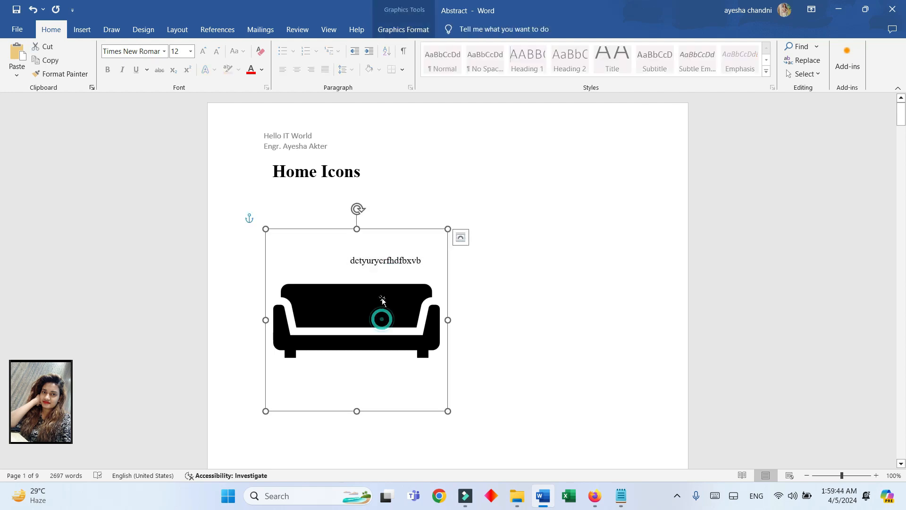
{"action": "mouse_move", "coordinate": [385, 229]}
{"action": "left_mouse_down"}
{"action": "mouse_move", "coordinate": [395, 172]}
{"action": "mouse_move", "coordinate": [385, 132]}
{"action": "mouse_move", "coordinate": [363, 269]}
{"action": "mouse_move", "coordinate": [401, 214]}
{"action": "mouse_move", "coordinate": [401, 171]}
{"action": "mouse_move", "coordinate": [407, 236]}
{"action": "mouse_move", "coordinate": [411, 180]}
{"action": "mouse_move", "coordinate": [362, 239]}
{"action": "mouse_move", "coordinate": [390, 240]}
{"action": "left_mouse_up"}
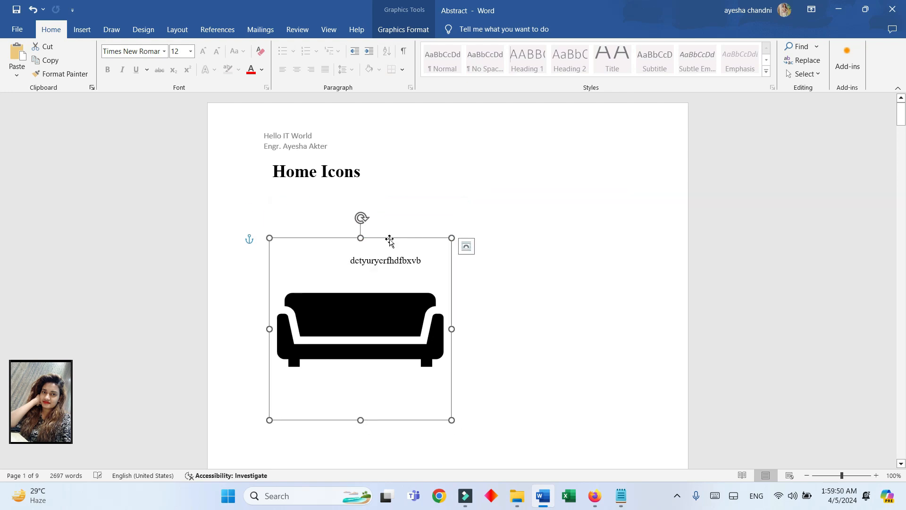
{"action": "key", "text": "ctrl+z"}
{"action": "key", "text": "ctrl+z"}
{"action": "left_click_drag", "start_coordinate": [407, 316], "coordinate": [389, 292]}
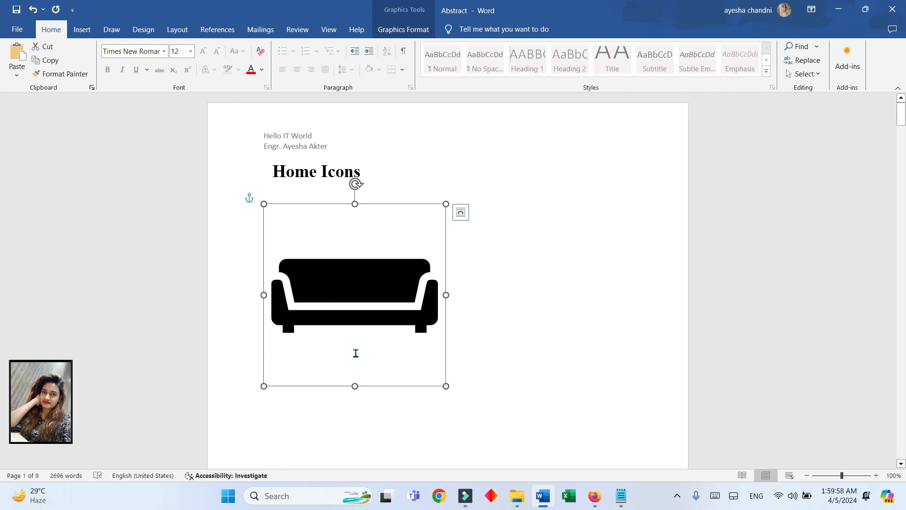
{"action": "left_click", "coordinate": [412, 29]}
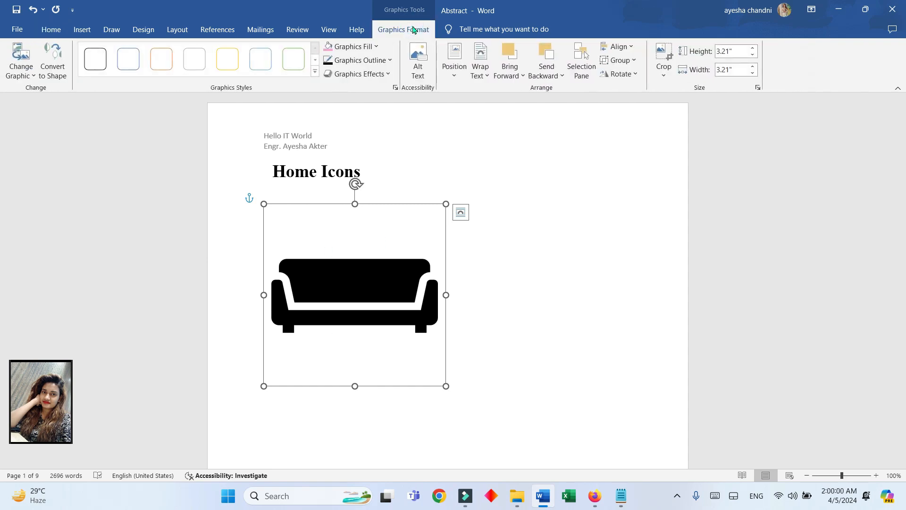
- Fill the sofa pink, then pick a custom light green (RGB 165/249/189) in the Colors dialog
{"action": "left_click", "coordinate": [376, 46]}
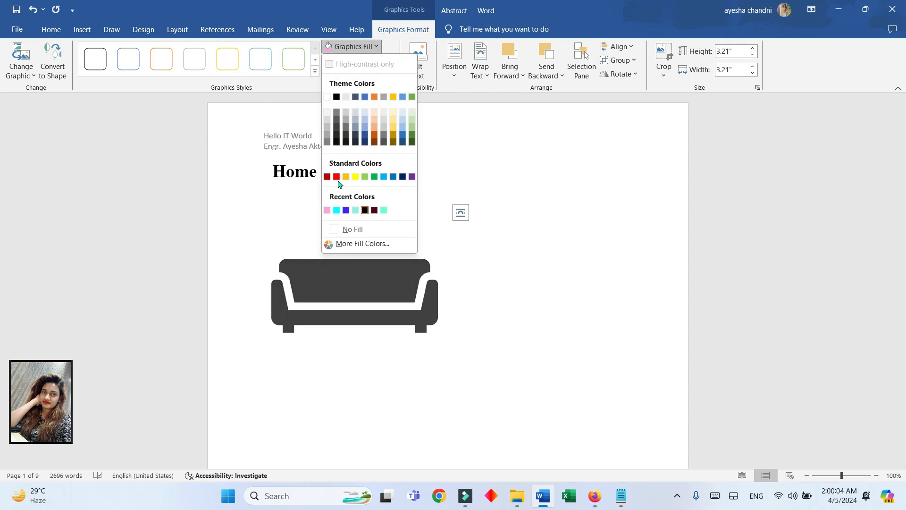
{"action": "left_click", "coordinate": [327, 210]}
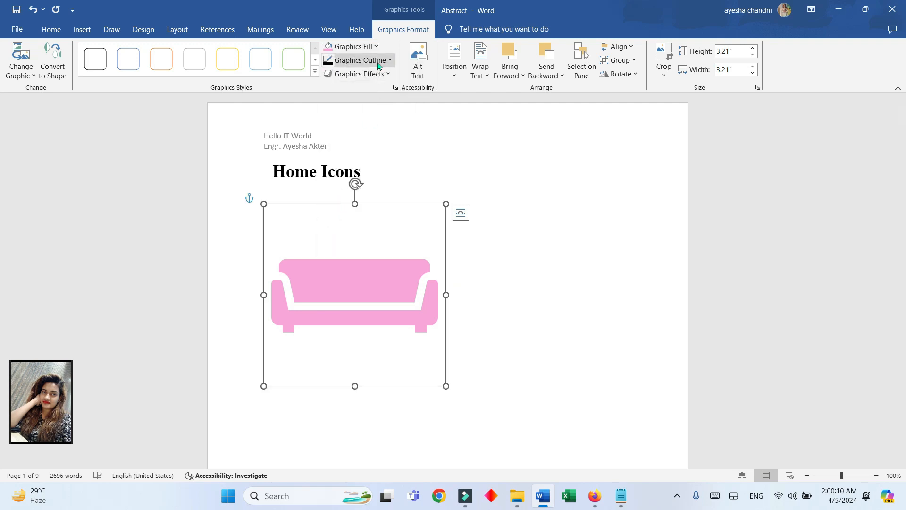
{"action": "left_click", "coordinate": [376, 46]}
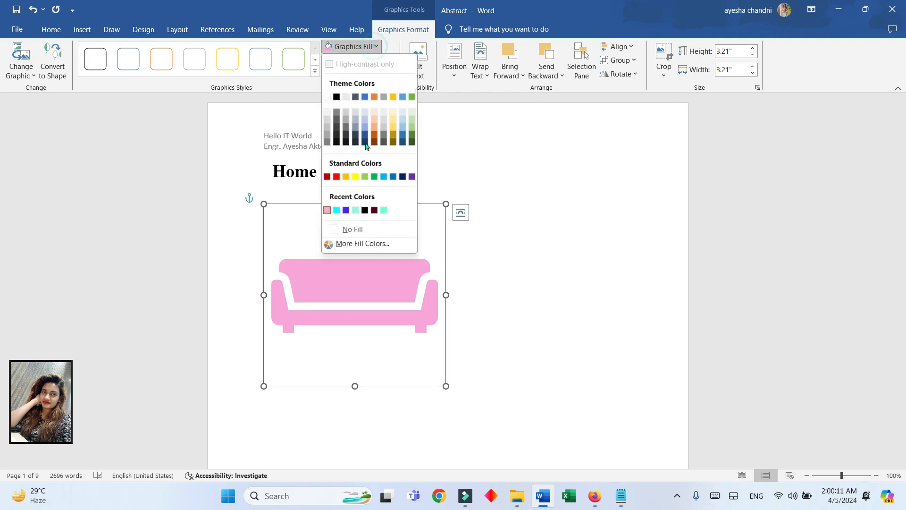
{"action": "left_click", "coordinate": [389, 245]}
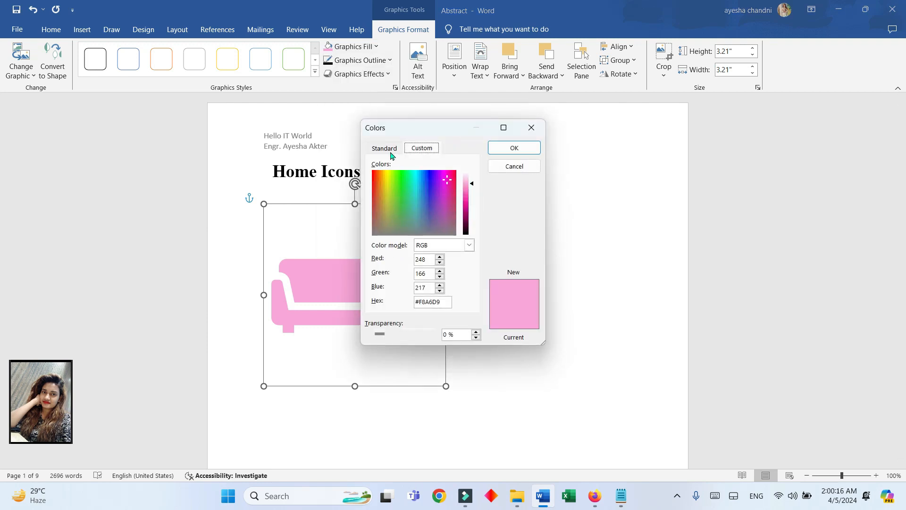
{"action": "left_click", "coordinate": [403, 178]}
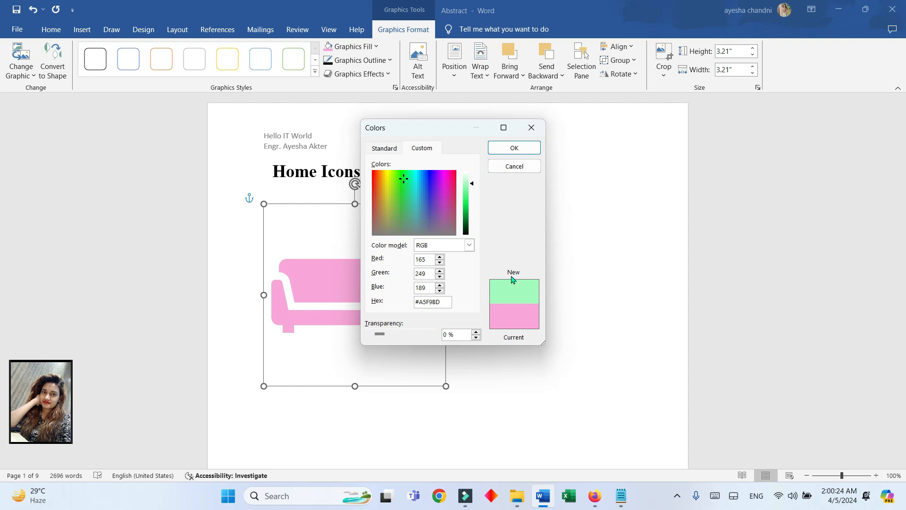
- Apply the light green, then change the sofa's fill to peach from the Standard colour palette
{"action": "left_click", "coordinate": [516, 148]}
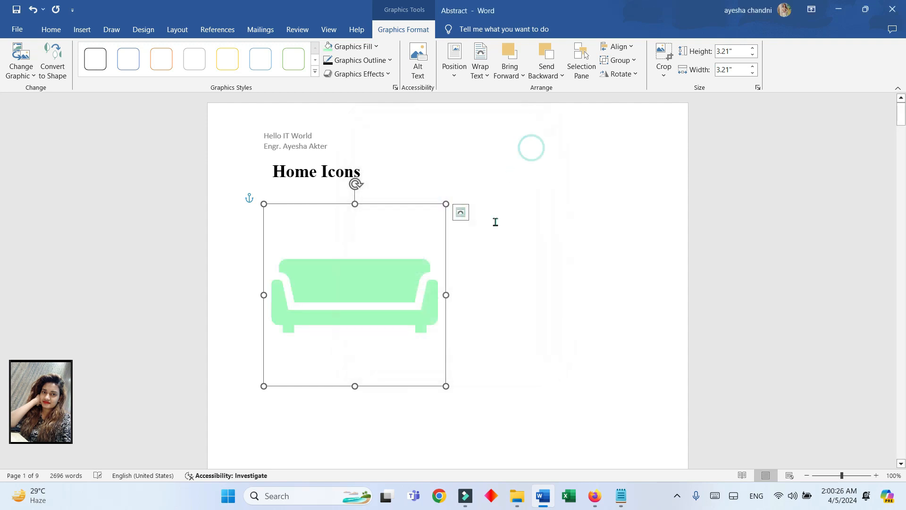
{"action": "left_click", "coordinate": [376, 46]}
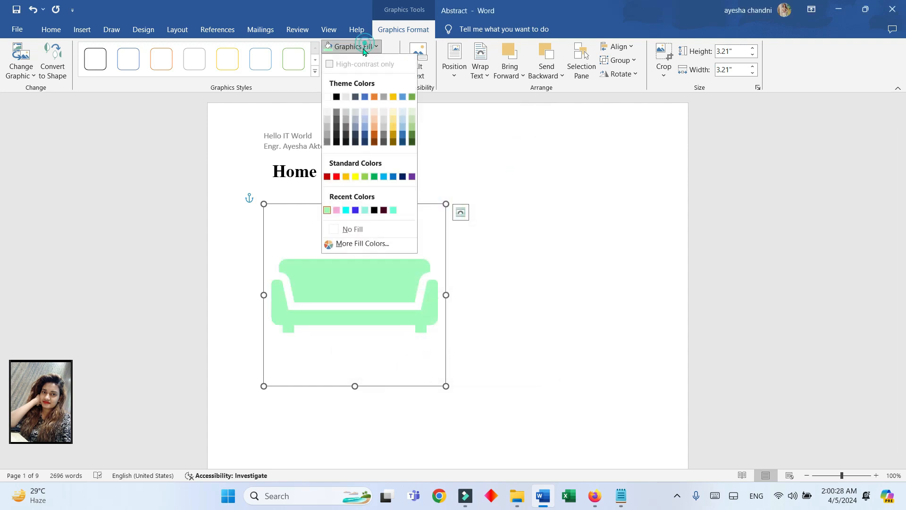
{"action": "left_click", "coordinate": [359, 244]}
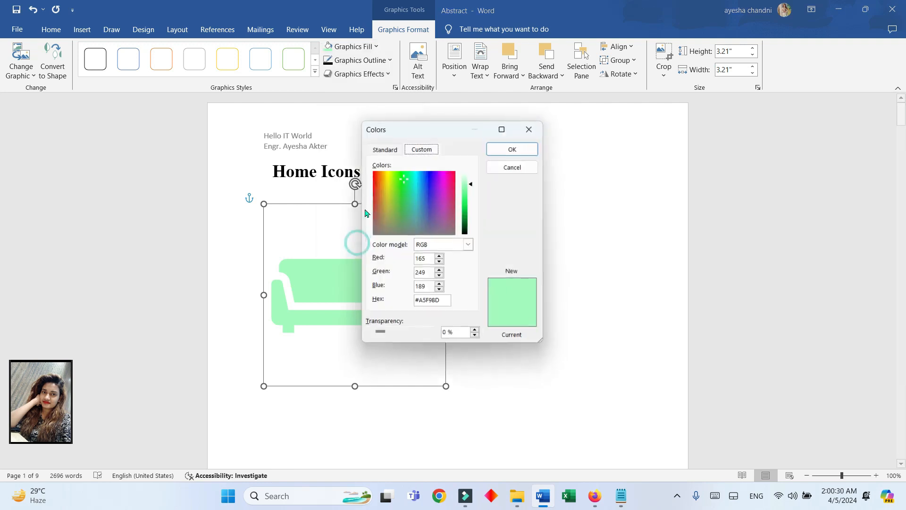
{"action": "left_click", "coordinate": [381, 148]}
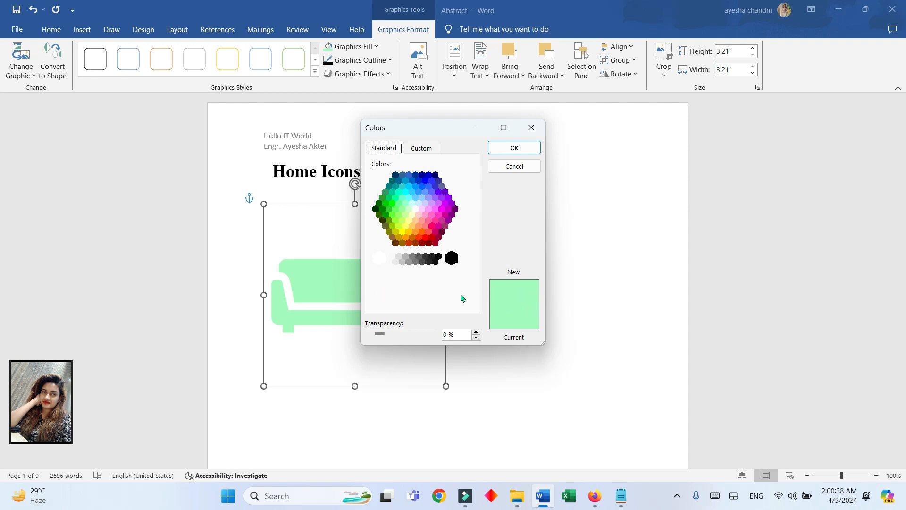
{"action": "left_click", "coordinate": [415, 220]}
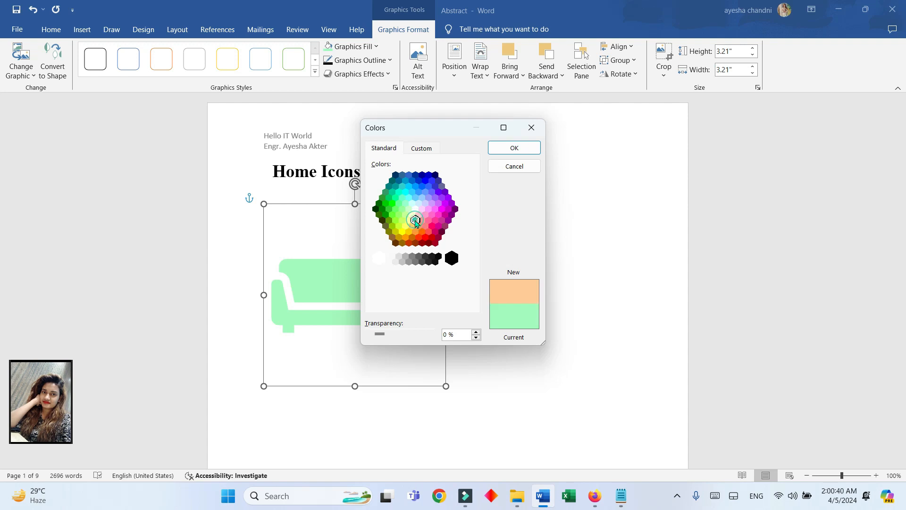
{"action": "left_click", "coordinate": [514, 148]}
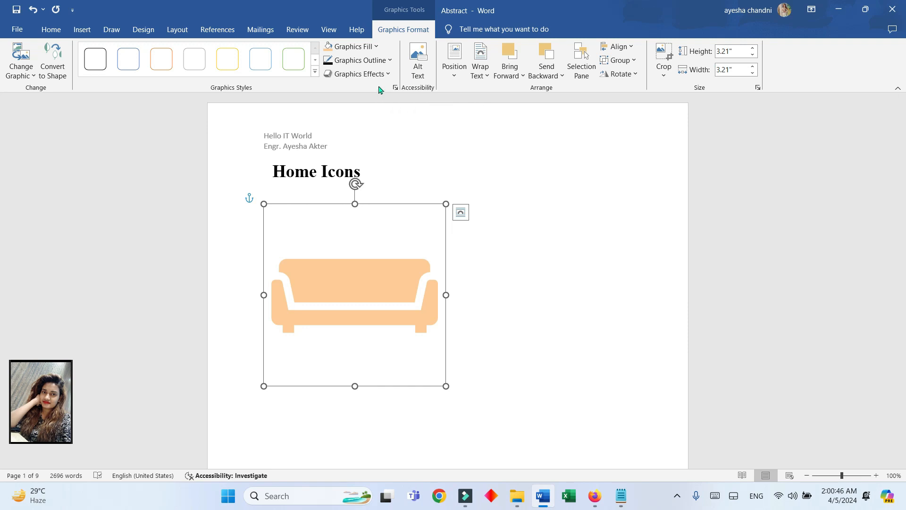
- After cancelling a custom outline colour, give the sofa a dark grey theme-colour outline
{"action": "left_click", "coordinate": [373, 61]}
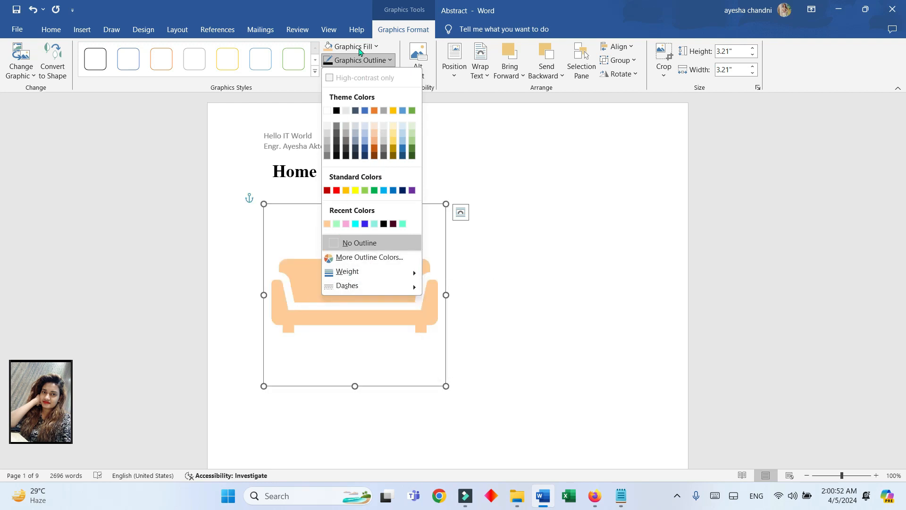
{"action": "left_click", "coordinate": [364, 257]}
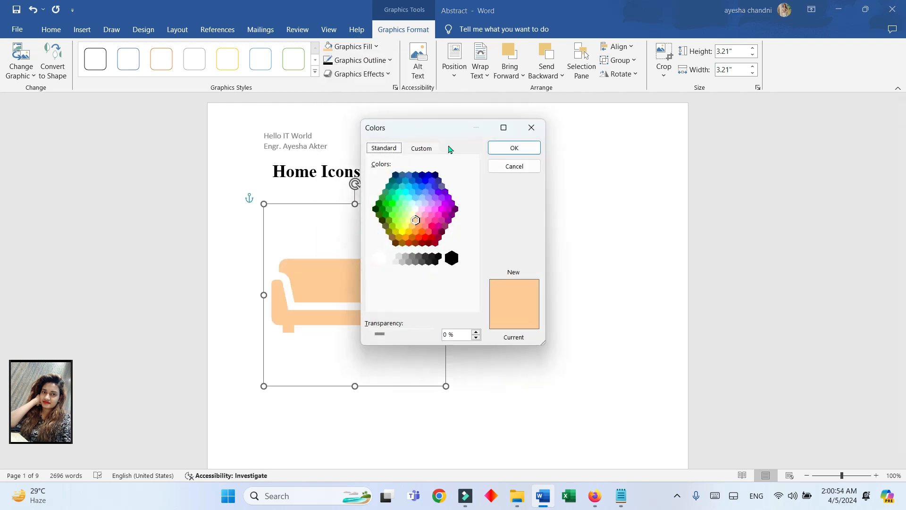
{"action": "left_click", "coordinate": [433, 148]}
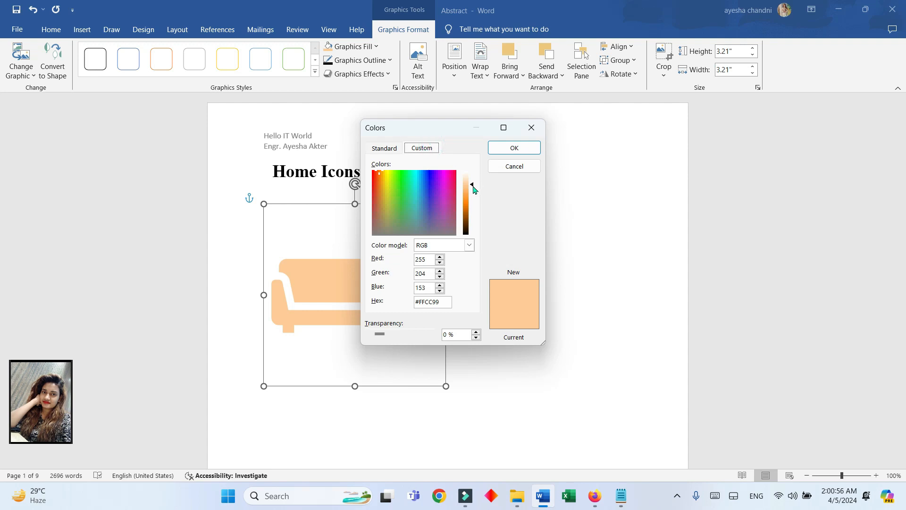
{"action": "mouse_move", "coordinate": [472, 190]}
{"action": "left_mouse_down"}
{"action": "mouse_move", "coordinate": [472, 232]}
{"action": "mouse_move", "coordinate": [472, 184]}
{"action": "left_mouse_up"}
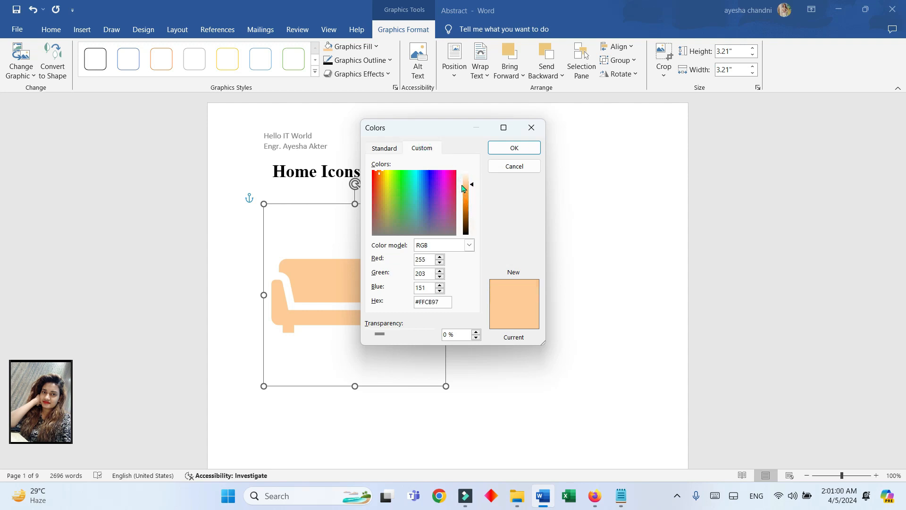
{"action": "left_click", "coordinate": [531, 132]}
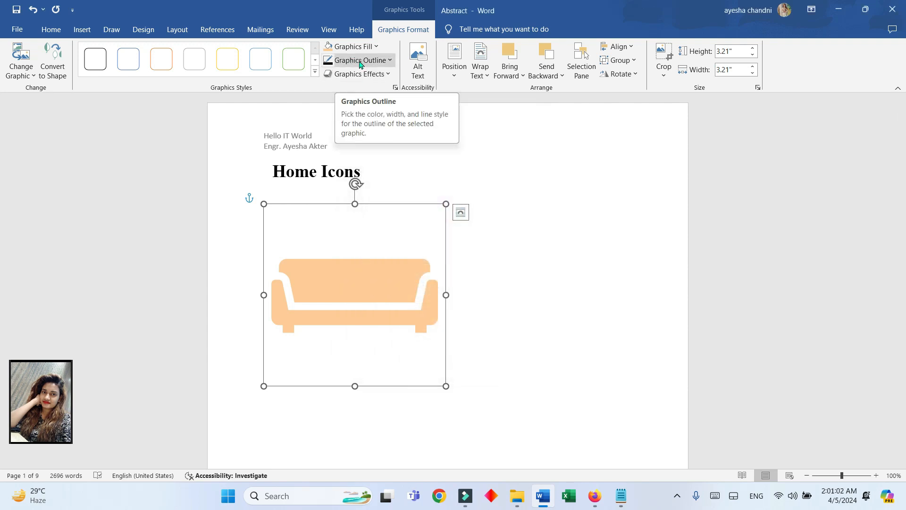
{"action": "left_click", "coordinate": [380, 64]}
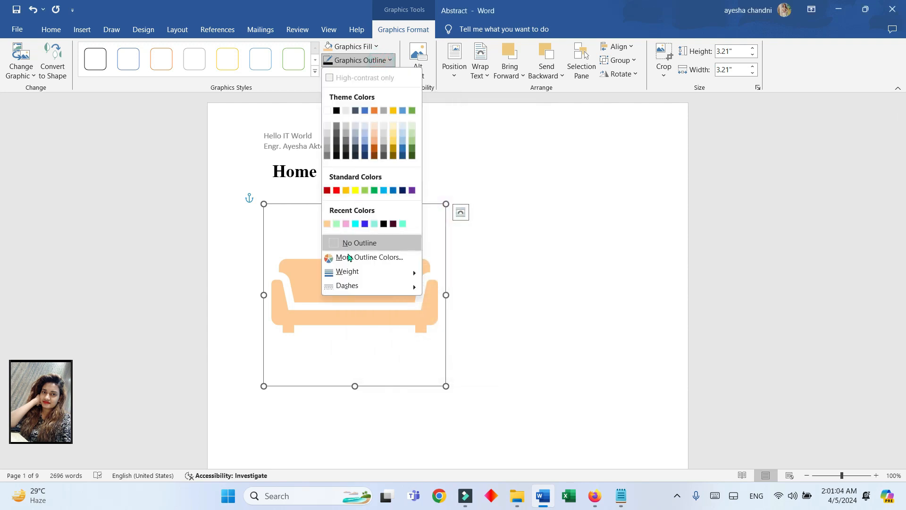
{"action": "left_click", "coordinate": [338, 136]}
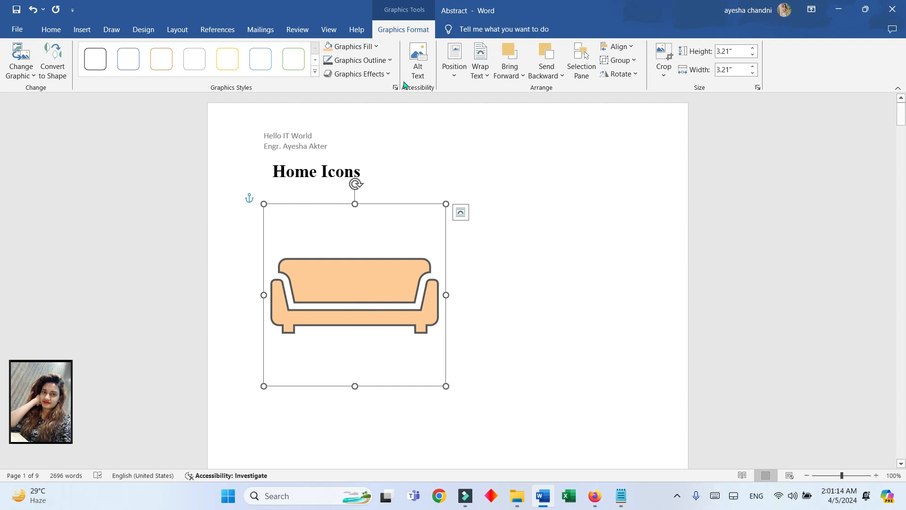
- Set the sofa's outline weight to 3 pt
{"action": "left_click", "coordinate": [358, 60]}
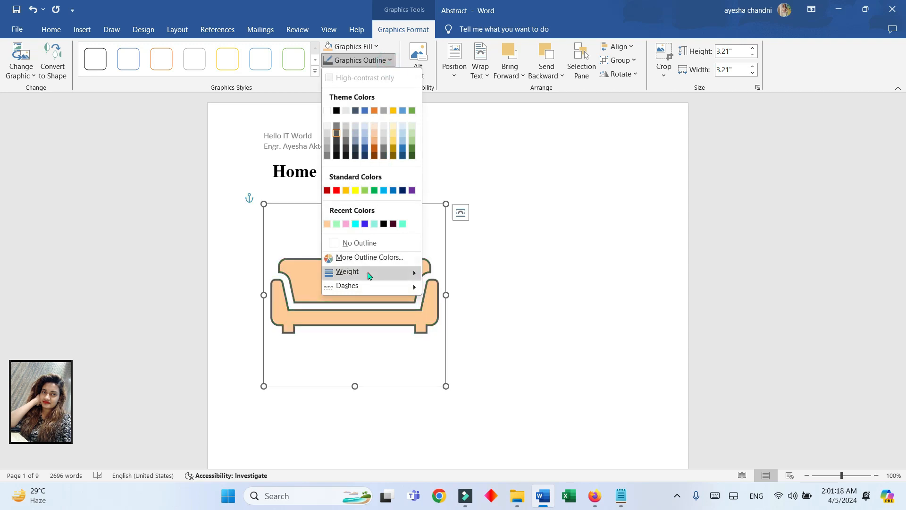
{"action": "mouse_move", "coordinate": [415, 286]}
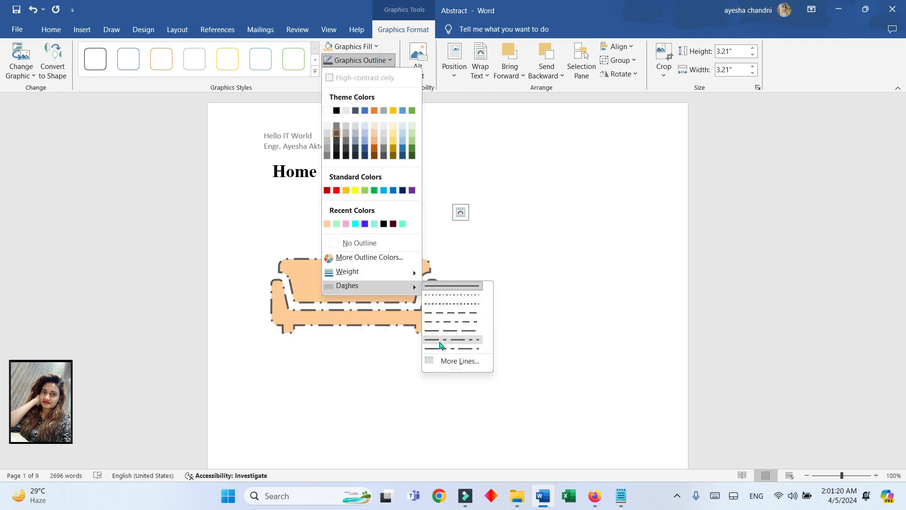
{"action": "mouse_move", "coordinate": [391, 273]}
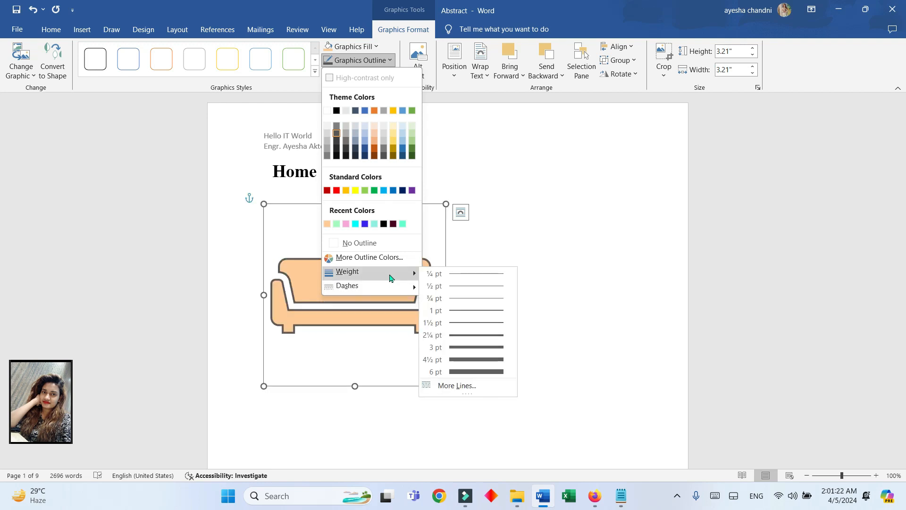
{"action": "left_click", "coordinate": [471, 348]}
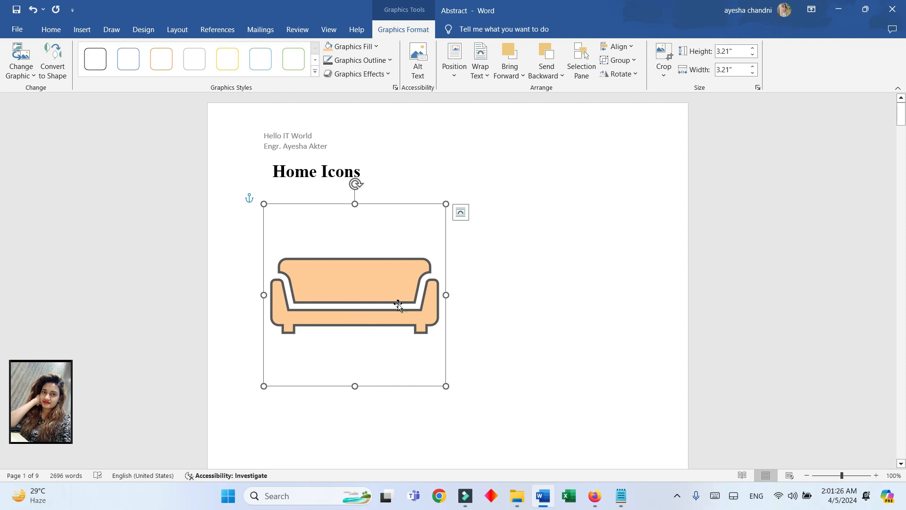
{"action": "left_click", "coordinate": [373, 74]}
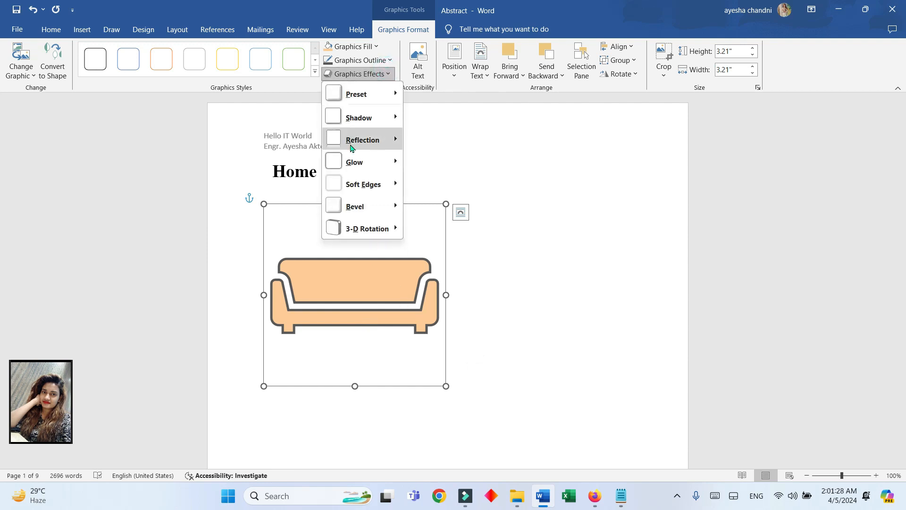
- Apply a blue Glow variation from Graphics Effects to the sofa icon
{"action": "mouse_move", "coordinate": [371, 98]}
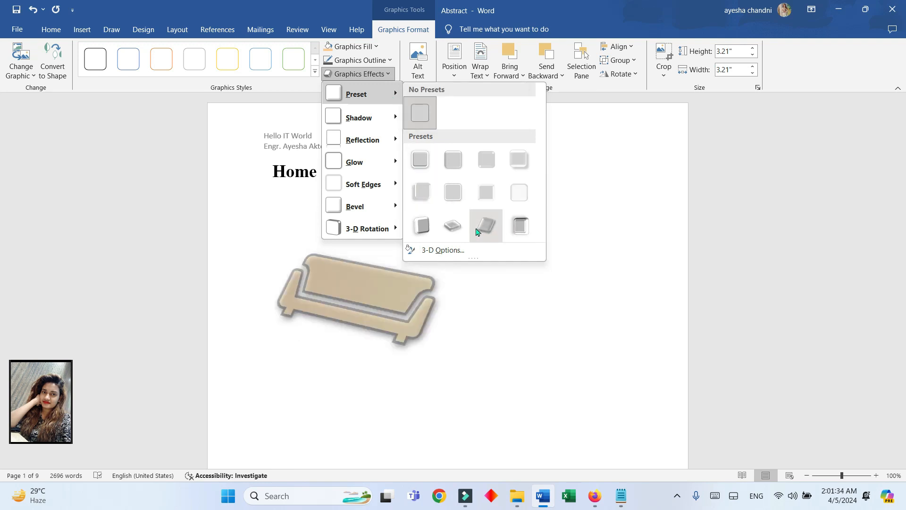
{"action": "mouse_move", "coordinate": [373, 230]}
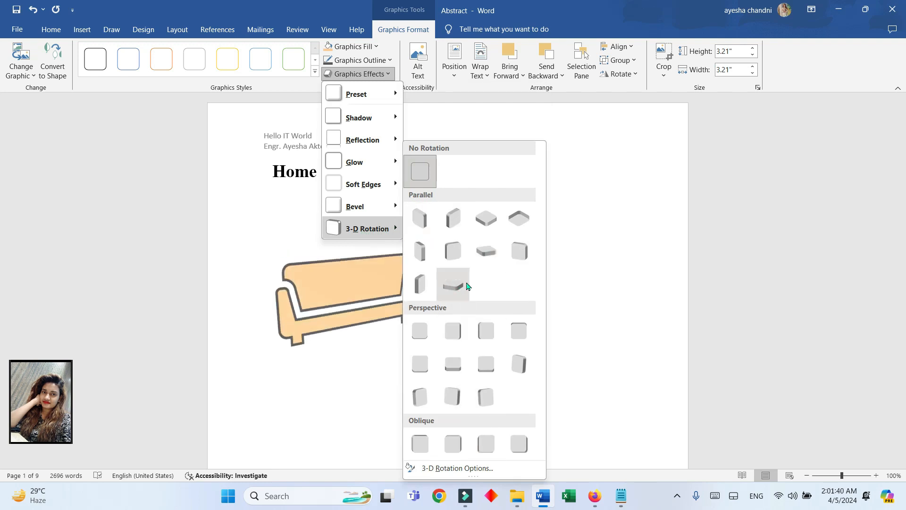
{"action": "mouse_move", "coordinate": [385, 208]}
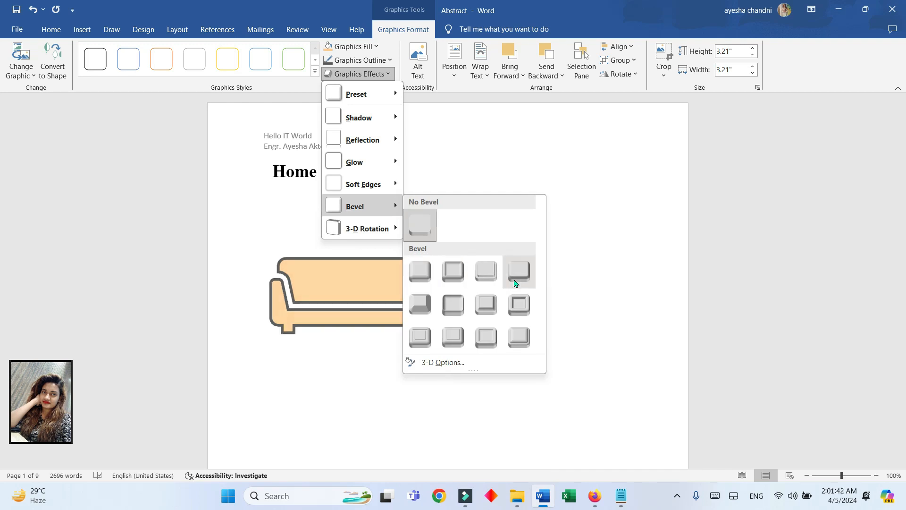
{"action": "mouse_move", "coordinate": [392, 183]}
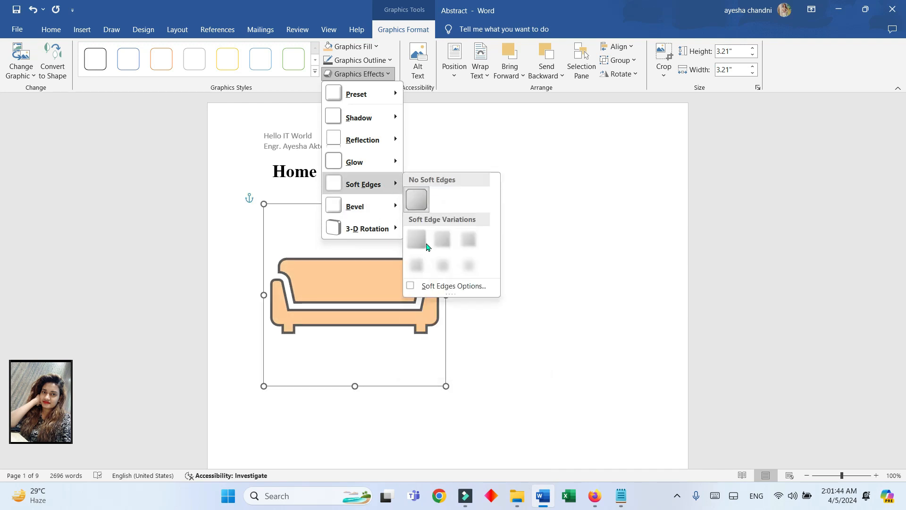
{"action": "mouse_move", "coordinate": [378, 162]}
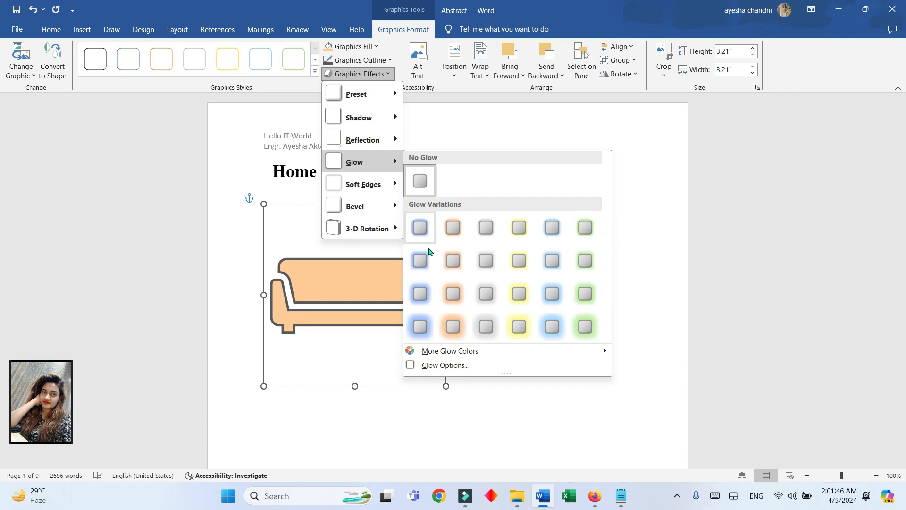
{"action": "left_click", "coordinate": [552, 273]}
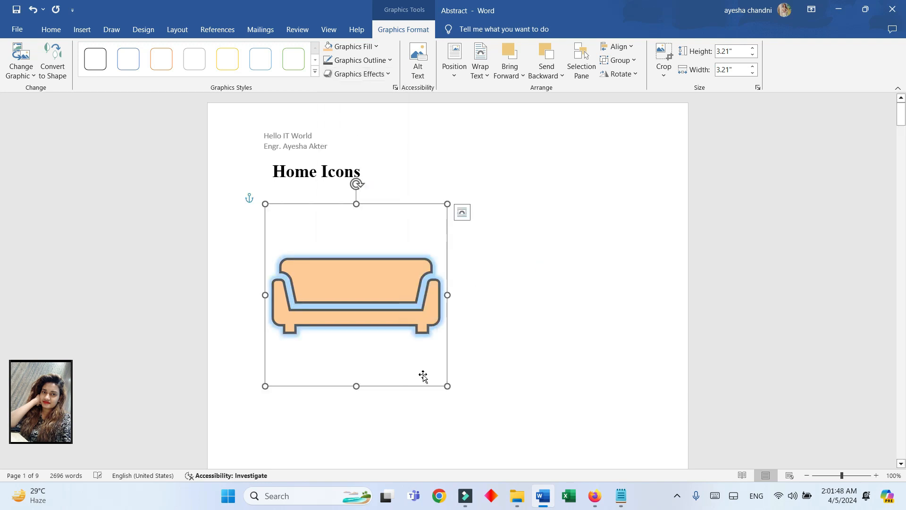